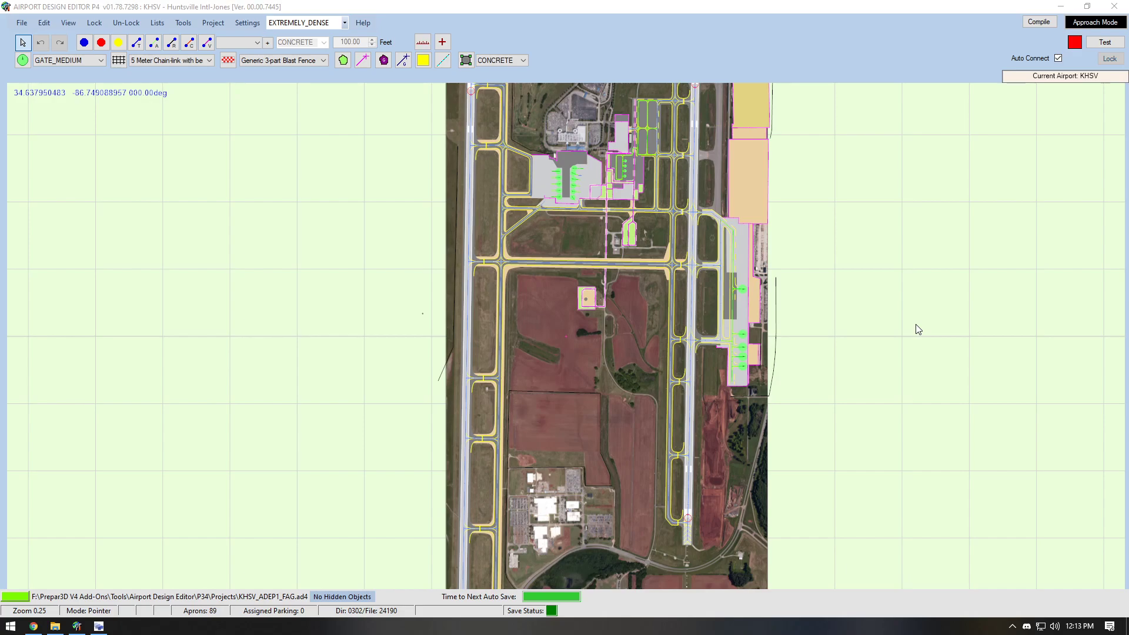
Browse the Tools folder's ModelConverterX and P3D v4 SDK subfolders, then bring up ModelConverterX
{"action": "left_click", "coordinate": [54, 627]}
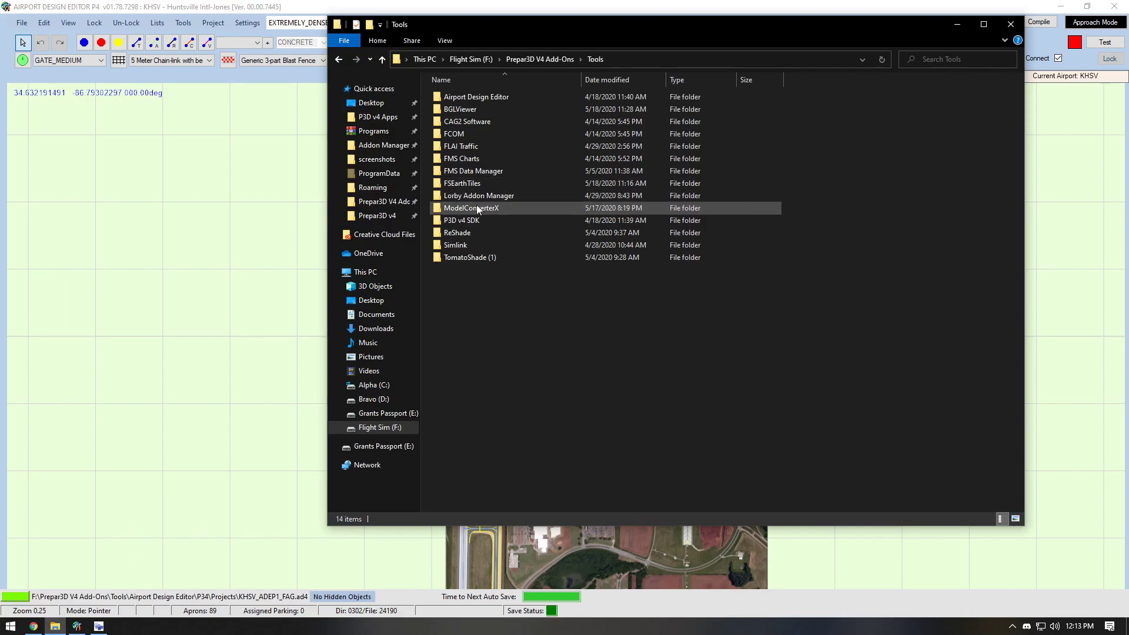
{"action": "double_click", "coordinate": [478, 208]}
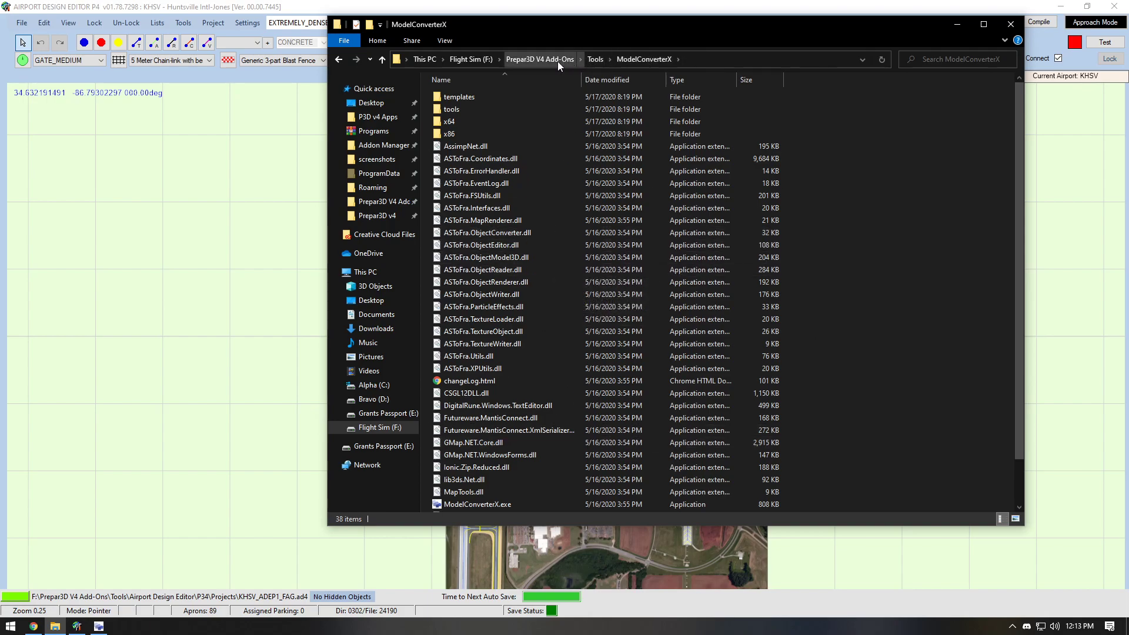
{"action": "left_click", "coordinate": [597, 59]}
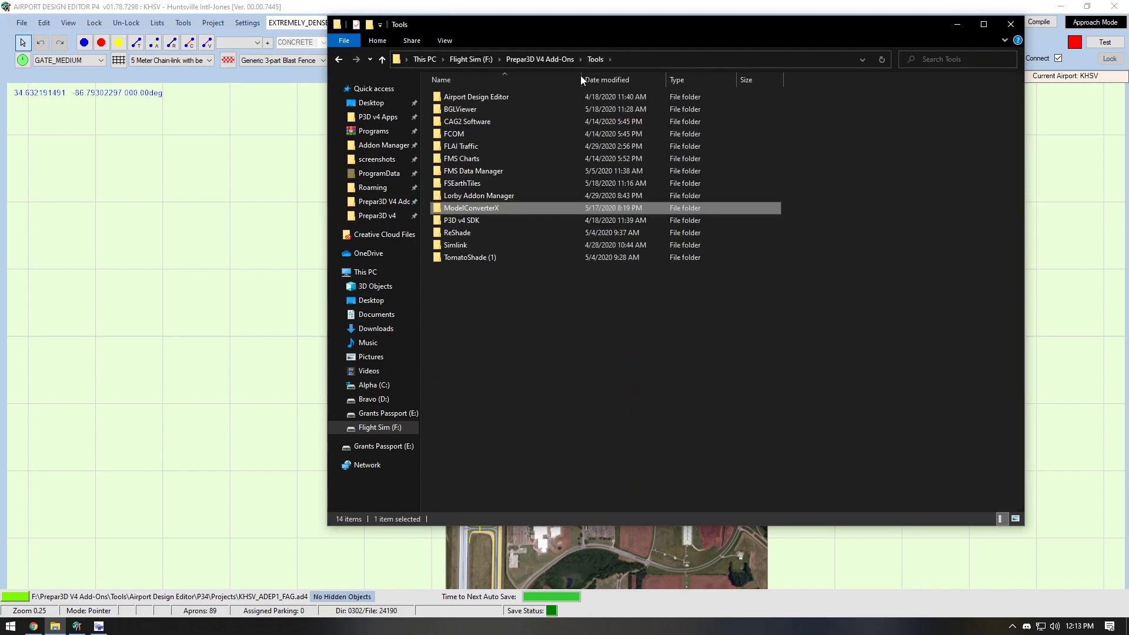
{"action": "double_click", "coordinate": [463, 221]}
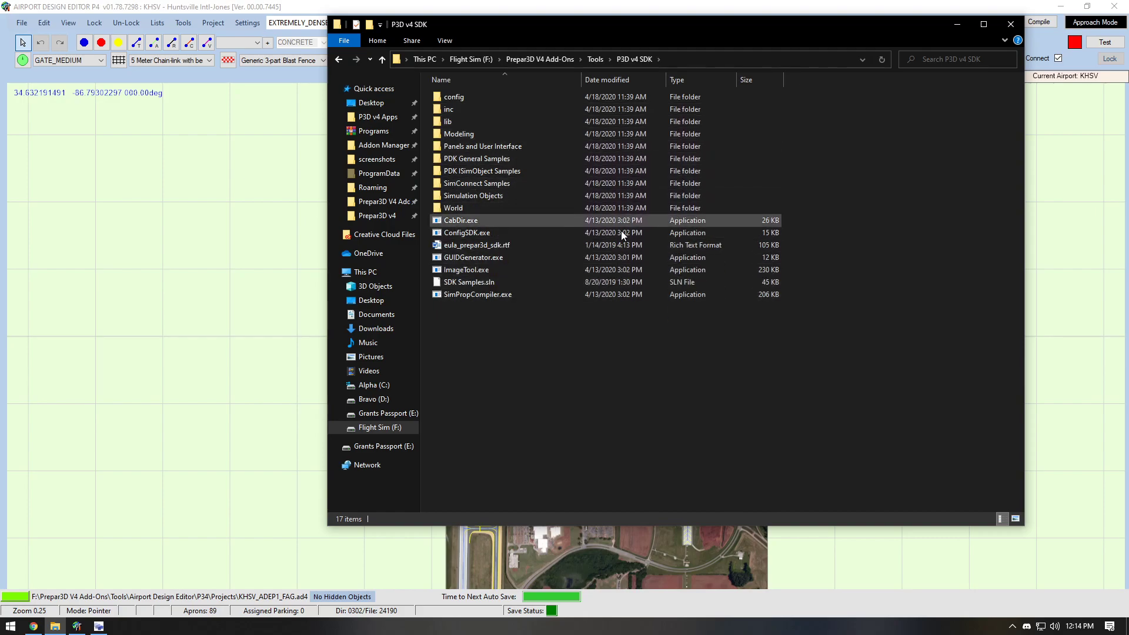
{"action": "left_click", "coordinate": [598, 60]}
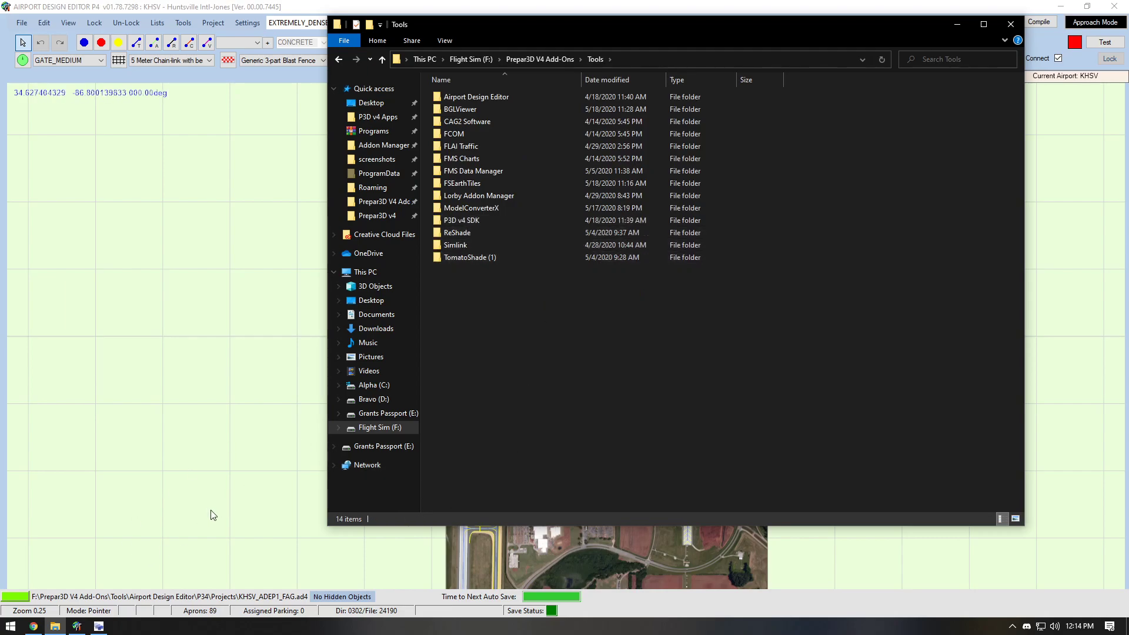
{"action": "left_click", "coordinate": [98, 627]}
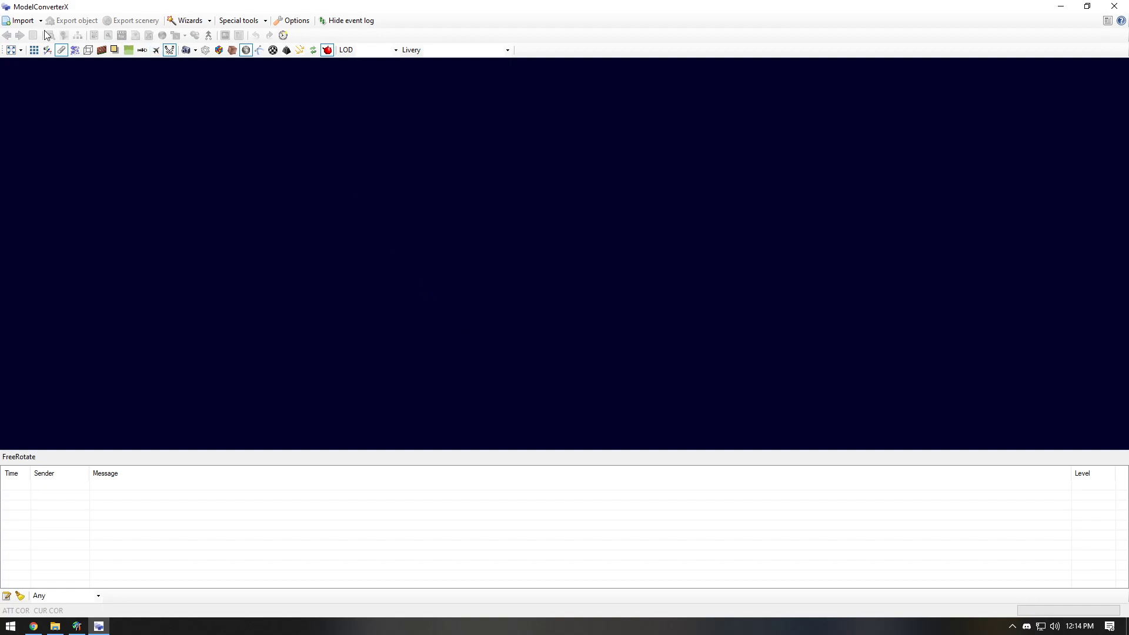
Import KHSV terminal.bgl from the scenery folder using the FS BGL object file filter
{"action": "left_click", "coordinate": [24, 22]}
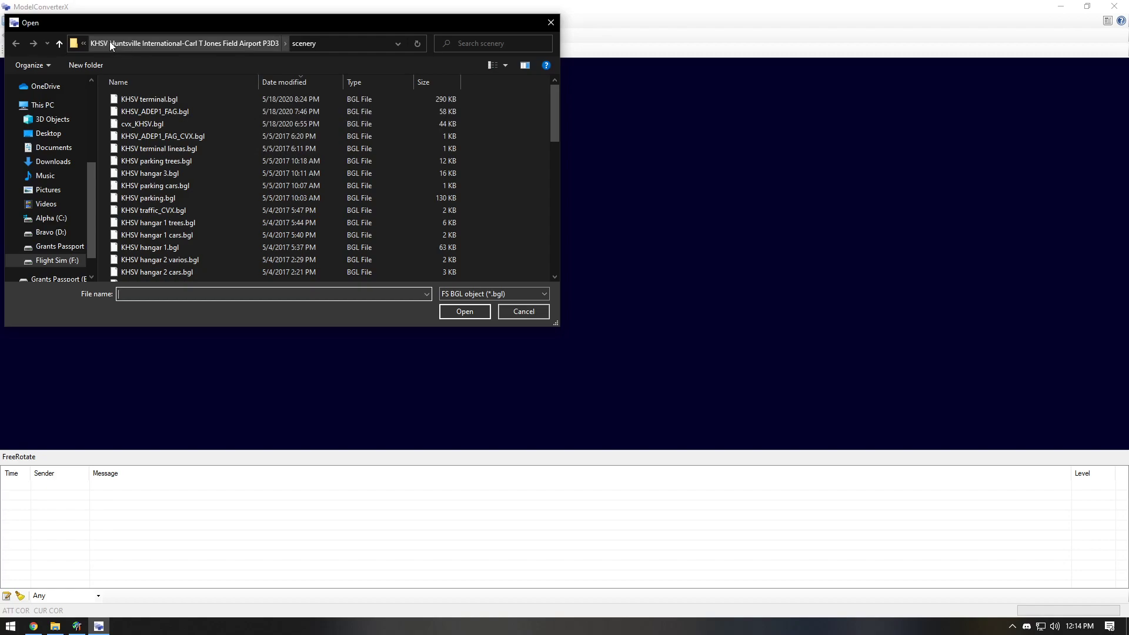
{"action": "left_click", "coordinate": [164, 99]}
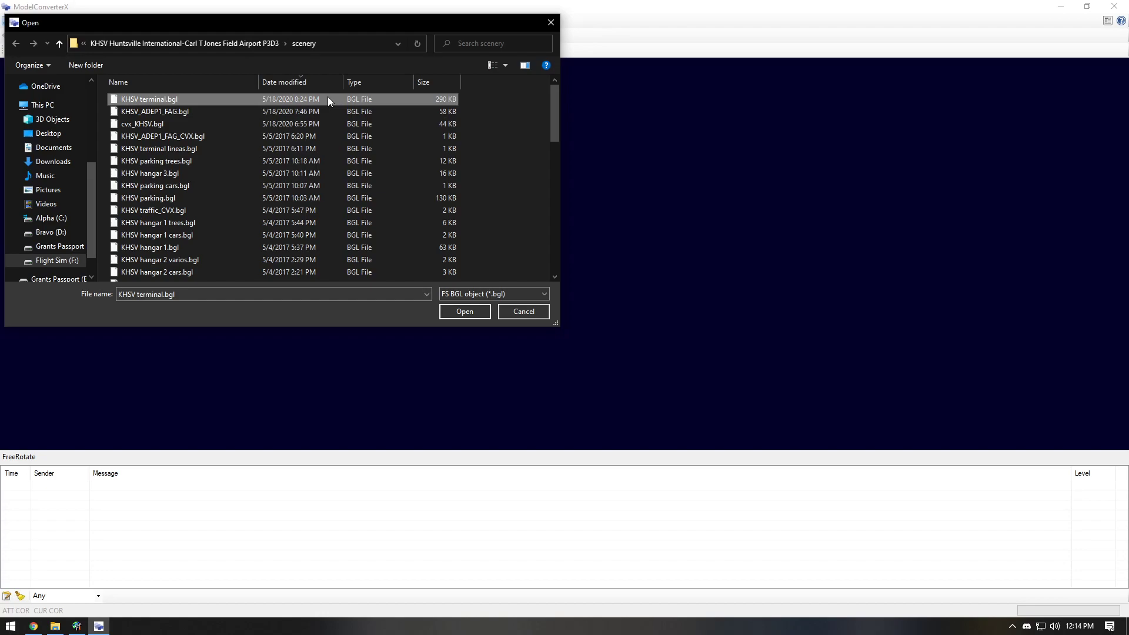
{"action": "left_click", "coordinate": [481, 295]}
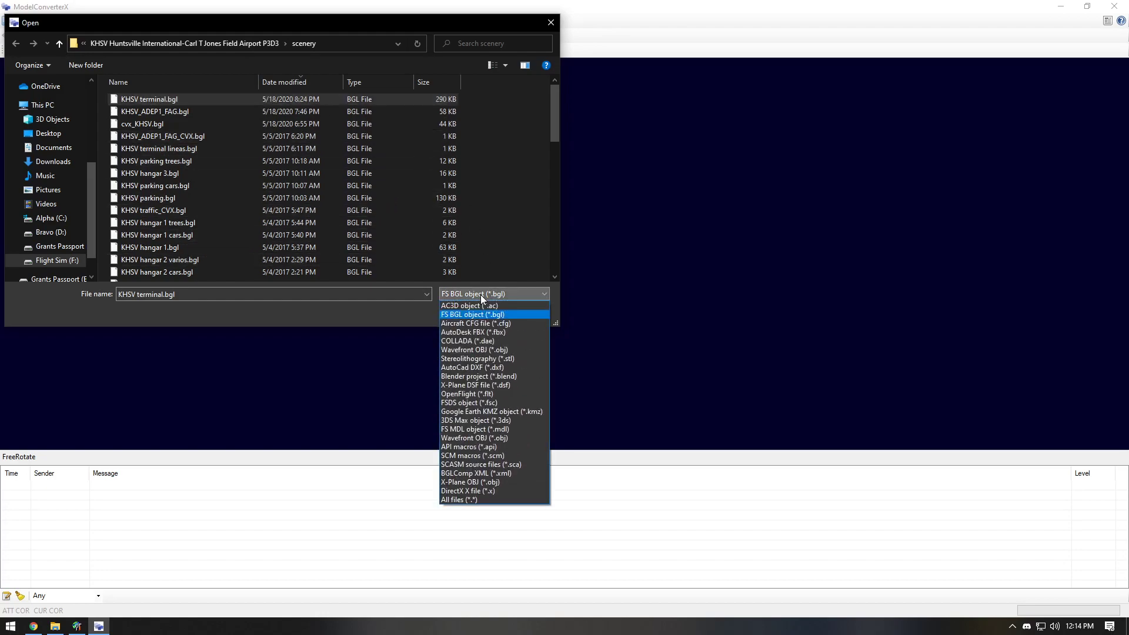
{"action": "left_click", "coordinate": [481, 294]}
{"action": "left_click", "coordinate": [464, 311]}
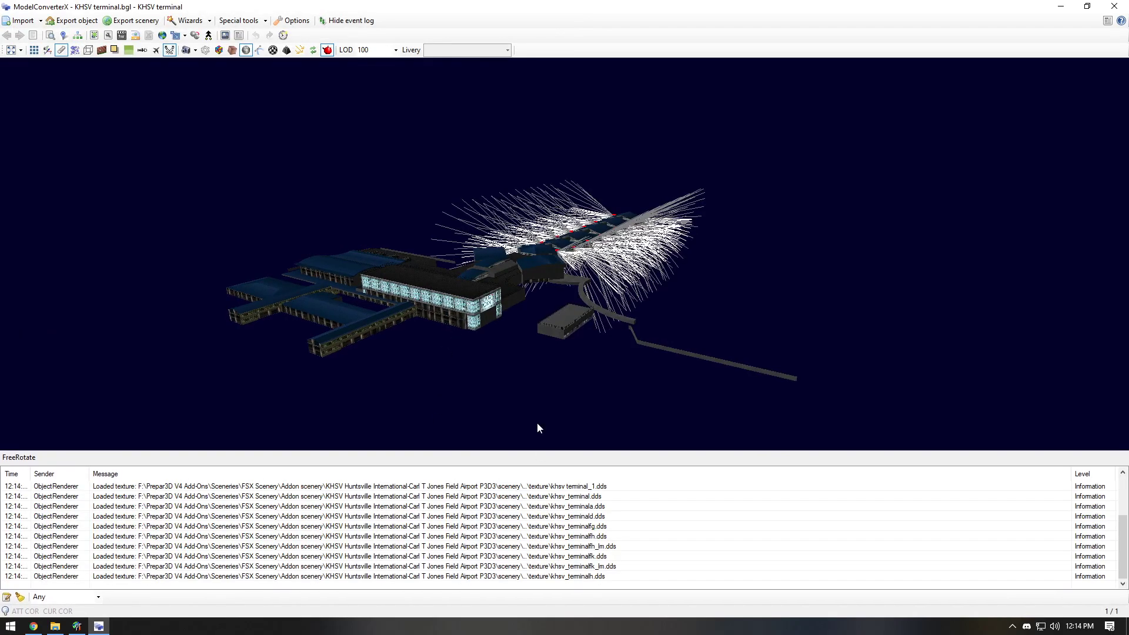
Orbit the terminal model and toggle the attached spotlight objects off and back on
{"action": "left_click_drag", "start_coordinate": [686, 267], "coordinate": [544, 246]}
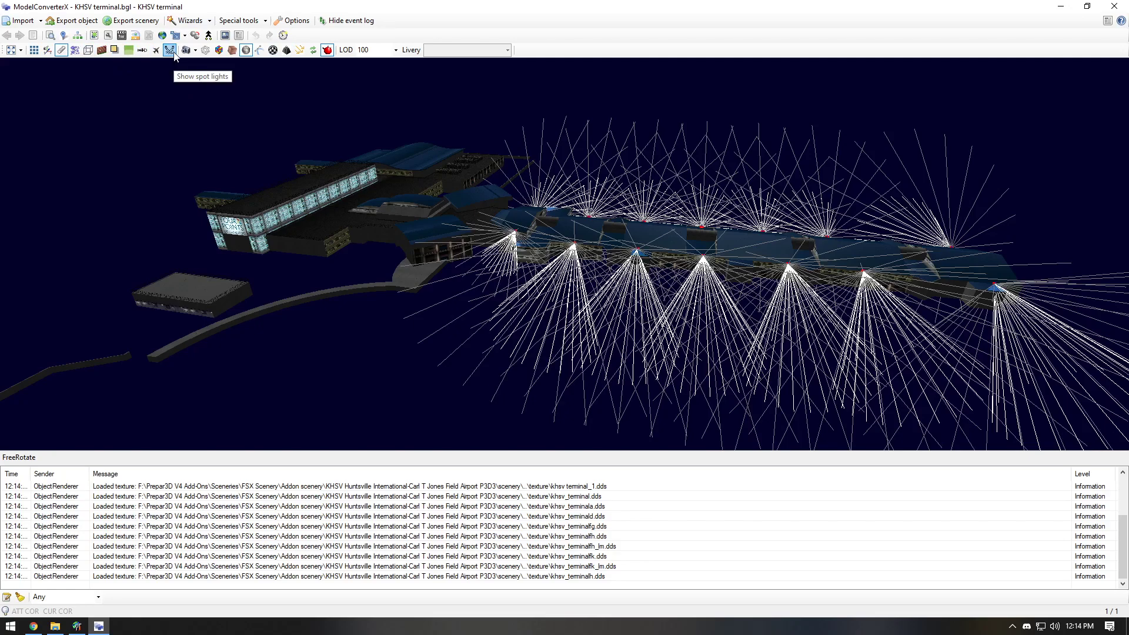
{"action": "left_click", "coordinate": [61, 51]}
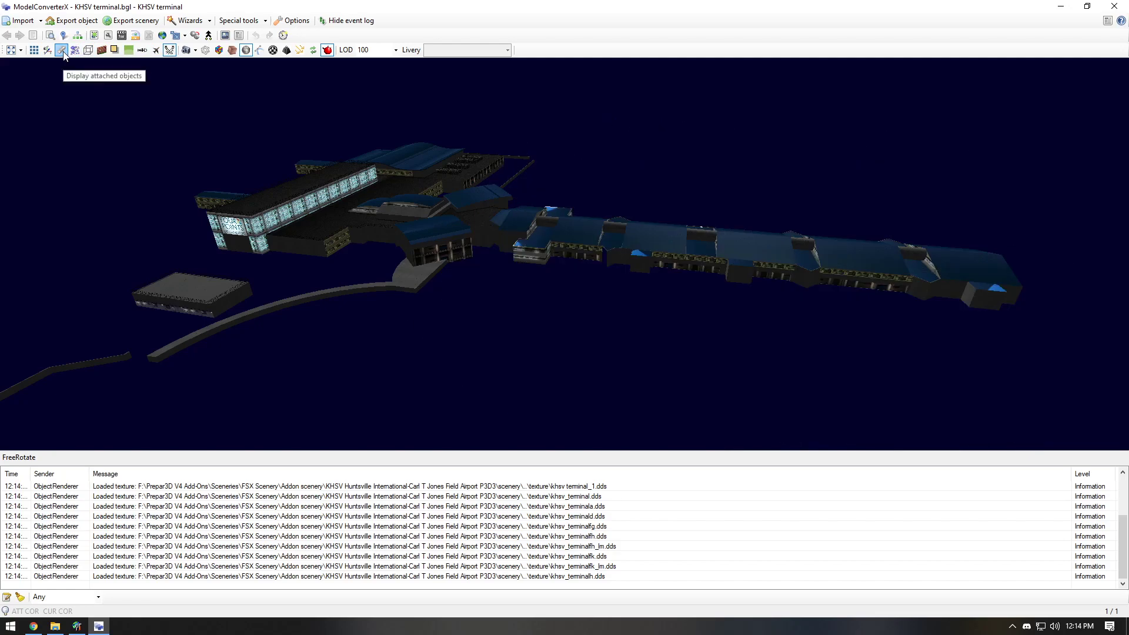
{"action": "left_click", "coordinate": [61, 50]}
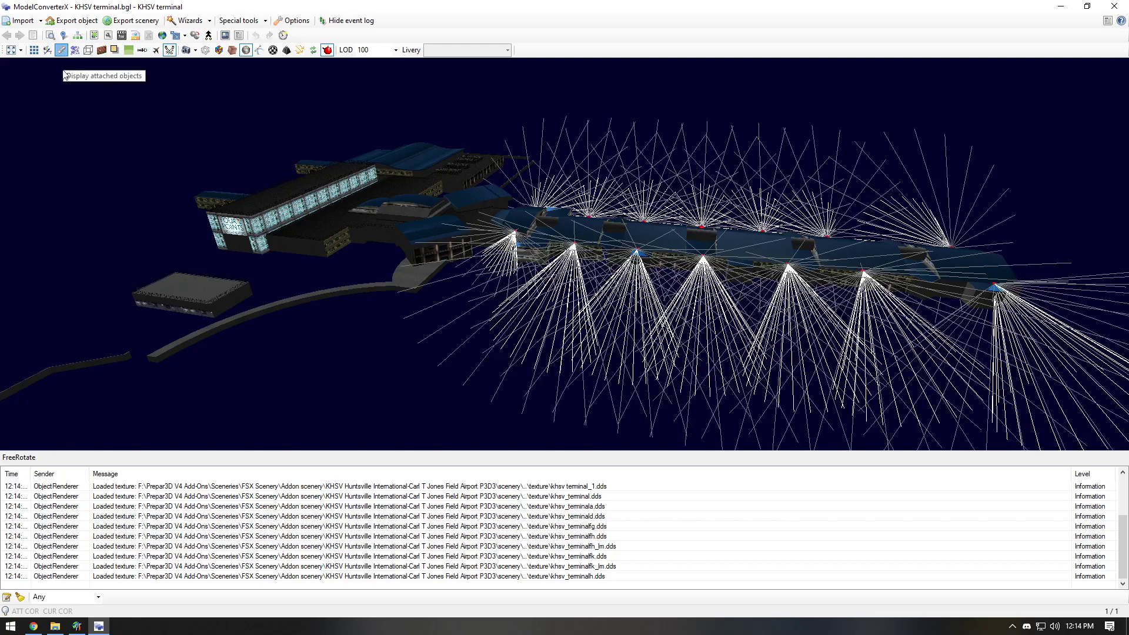
Add a new spot light attached object and inspect its orientation, position and colour properties
{"action": "left_click", "coordinate": [108, 35]}
{"action": "left_click", "coordinate": [117, 221]}
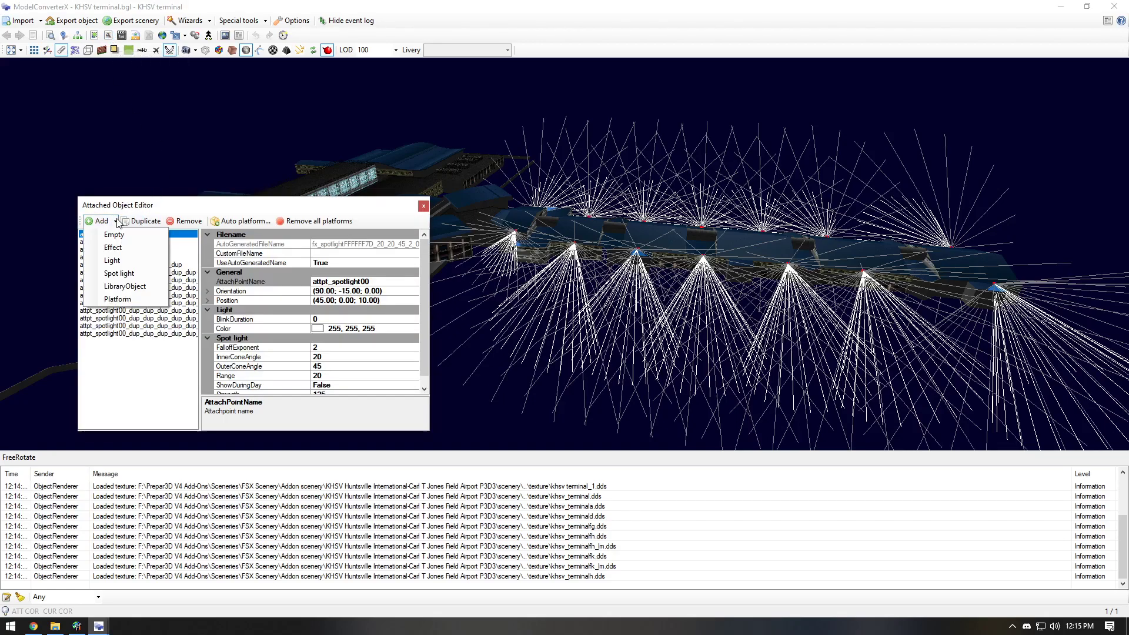
{"action": "left_click", "coordinate": [120, 274]}
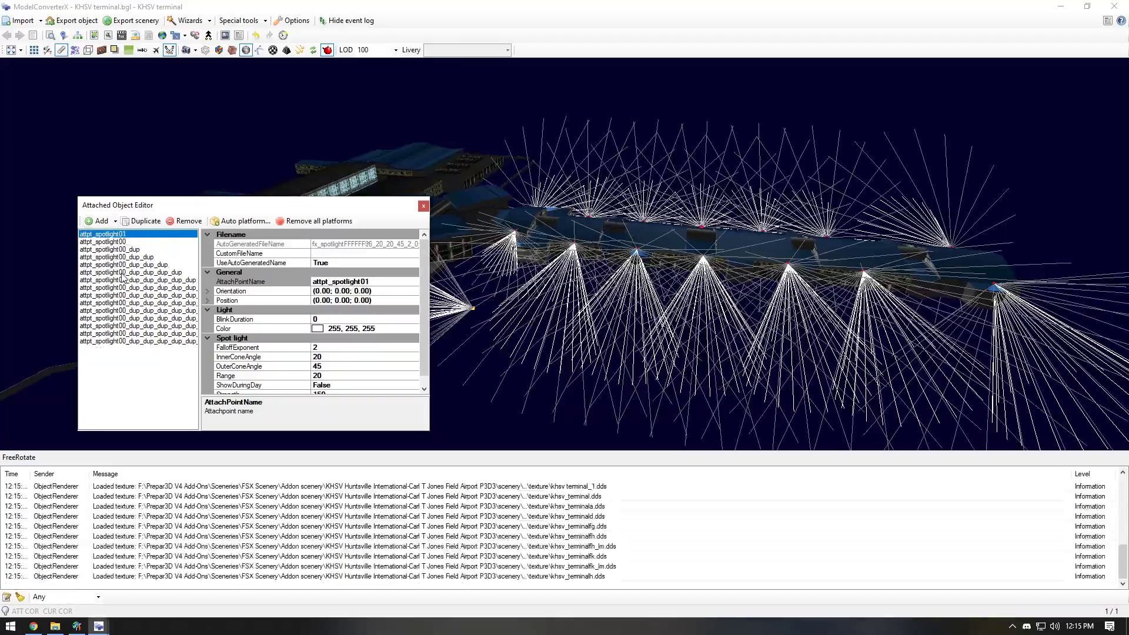
{"action": "left_click_drag", "start_coordinate": [705, 211], "coordinate": [545, 353]}
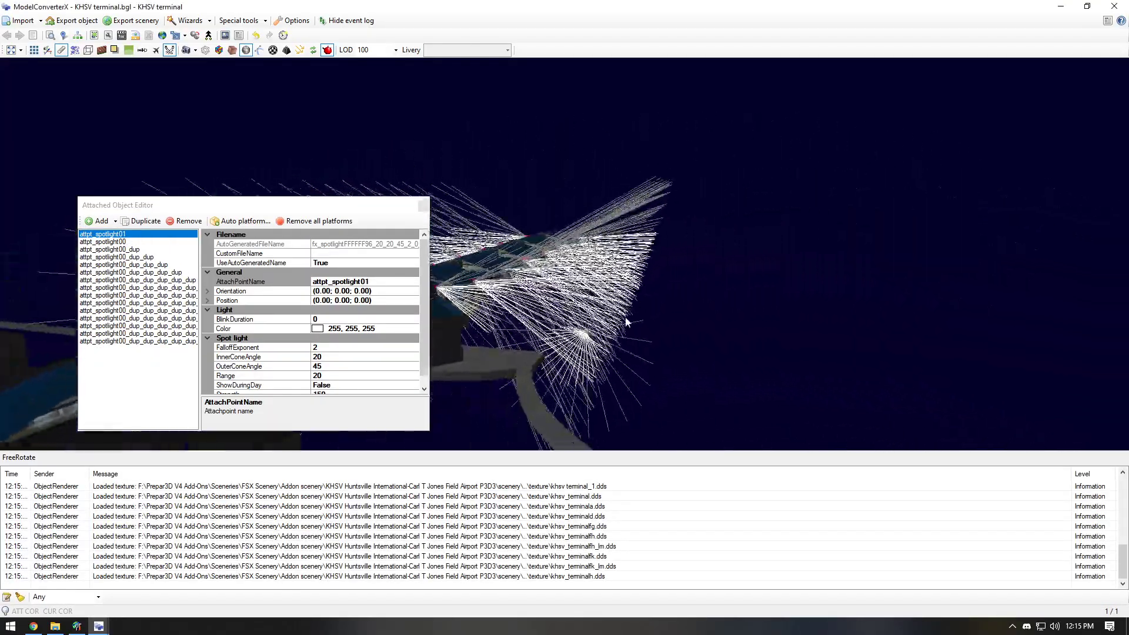
{"action": "left_click_drag", "start_coordinate": [544, 306], "coordinate": [568, 253]}
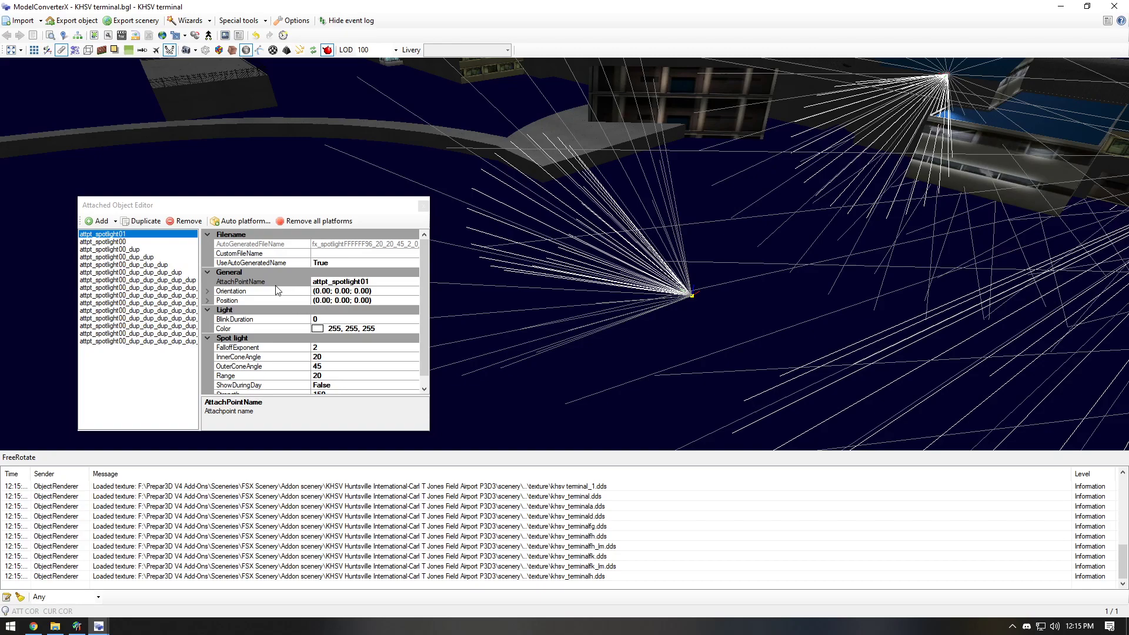
{"action": "left_click", "coordinate": [240, 292]}
{"action": "left_click", "coordinate": [237, 301]}
{"action": "left_click", "coordinate": [241, 329]}
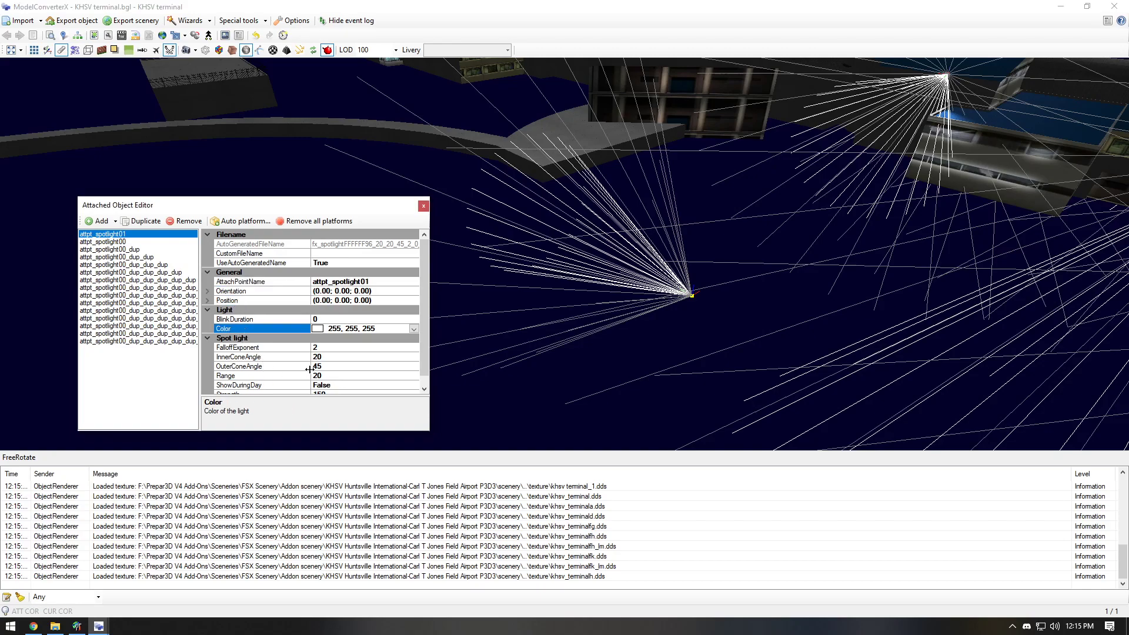
{"action": "scroll", "coordinate": [310, 369], "scroll_direction": "down", "scroll_amount": 1}
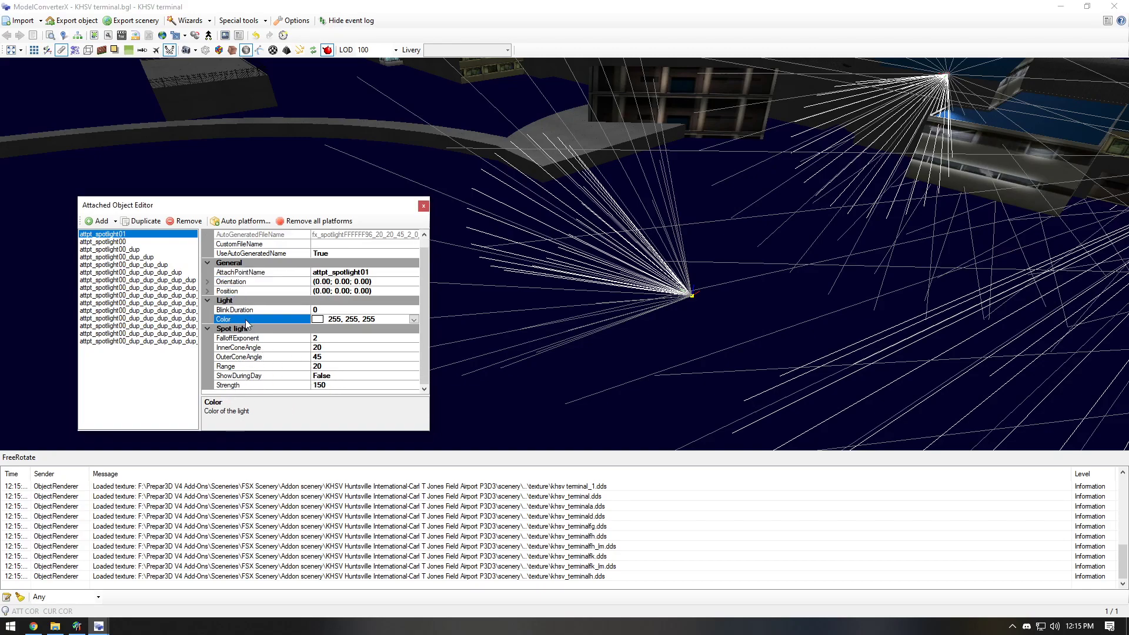
Delete the new attpt_spotlight01, close the attached object editor and view the remaining cones
{"action": "left_click_drag", "start_coordinate": [548, 228], "coordinate": [595, 192]}
{"action": "left_click", "coordinate": [183, 221]}
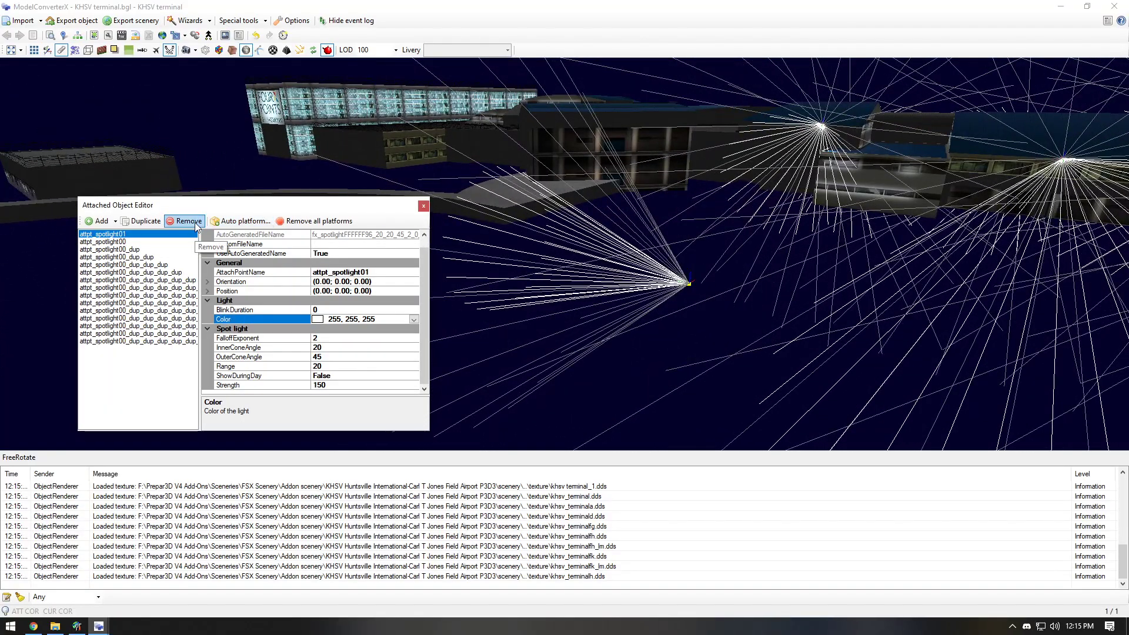
{"action": "left_click", "coordinate": [184, 221]}
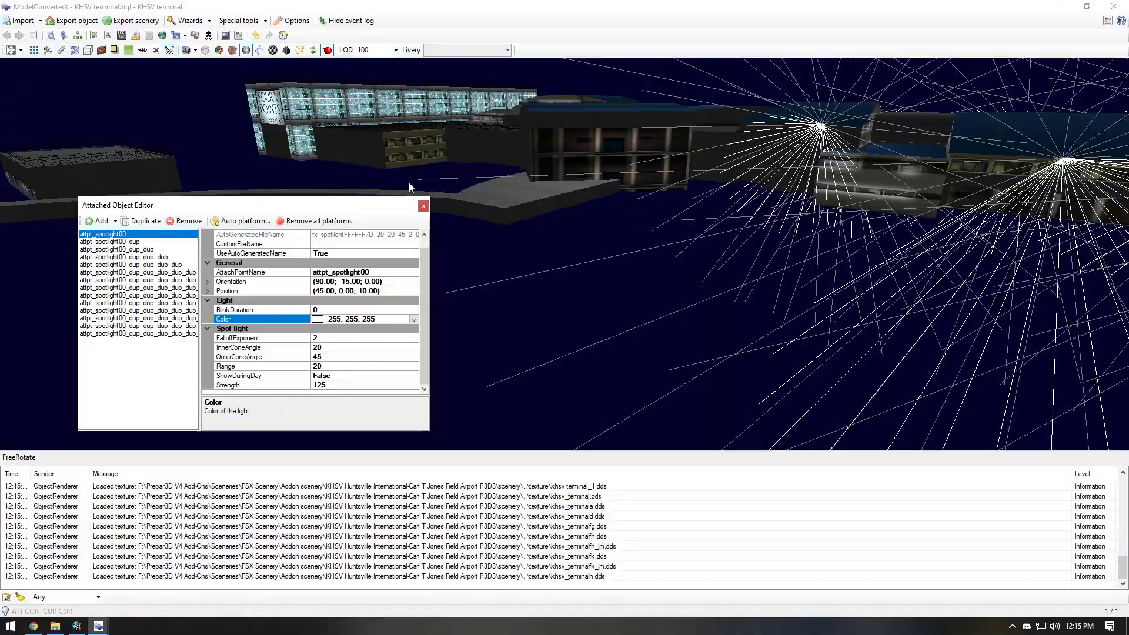
{"action": "left_click", "coordinate": [424, 209]}
{"action": "left_click_drag", "start_coordinate": [425, 211], "coordinate": [581, 224]}
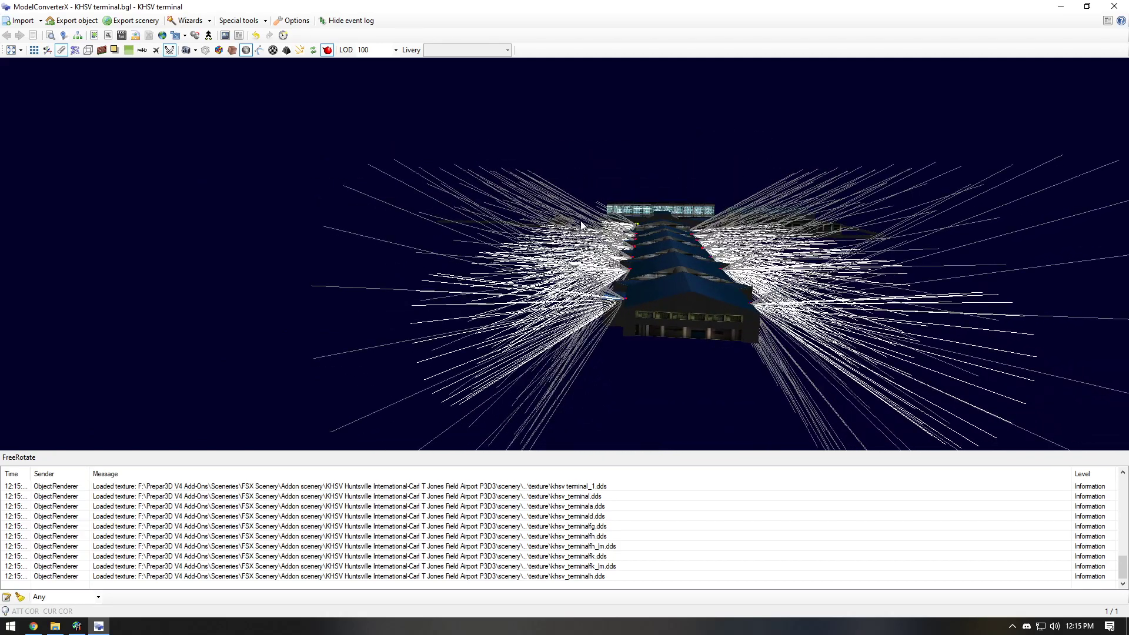
{"action": "left_click", "coordinate": [142, 22]}
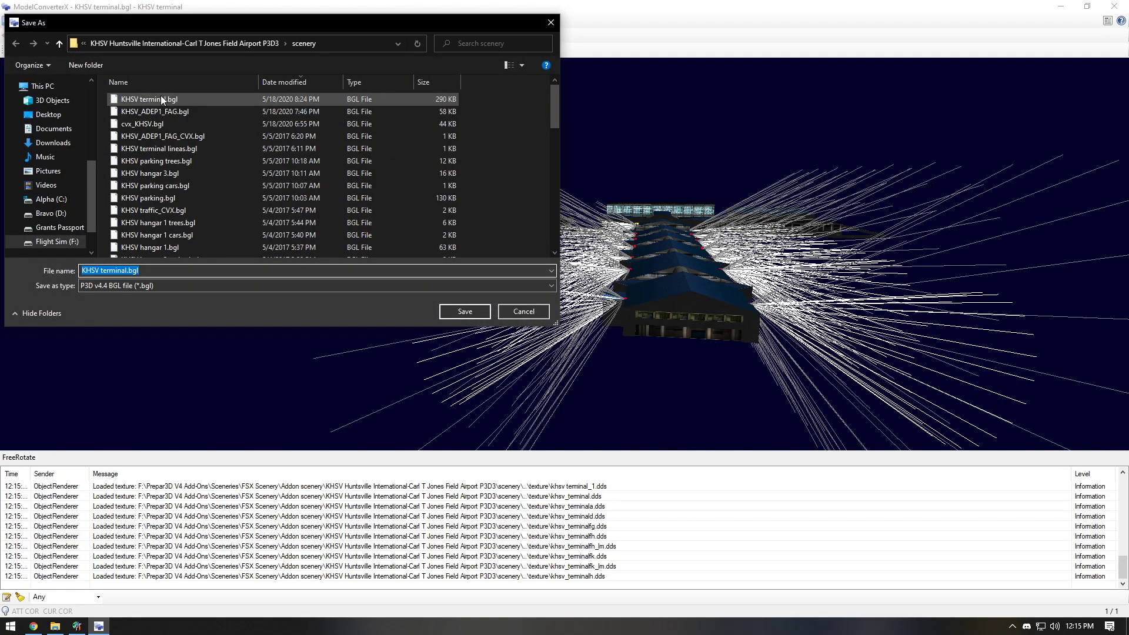
{"action": "left_click", "coordinate": [117, 286]}
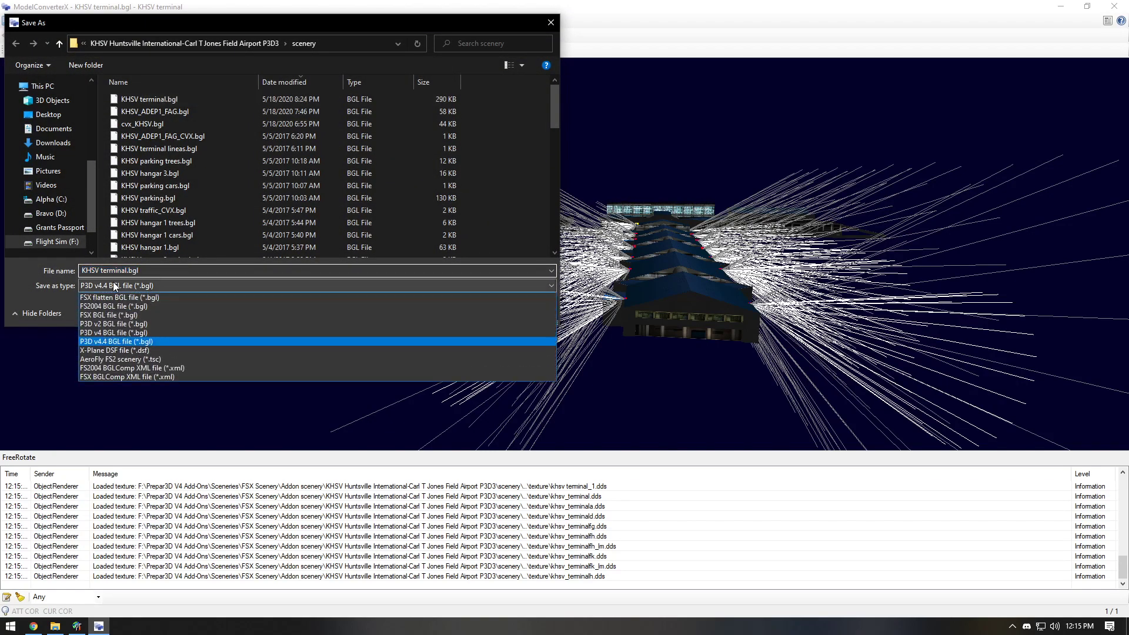
{"action": "left_click", "coordinate": [120, 343]}
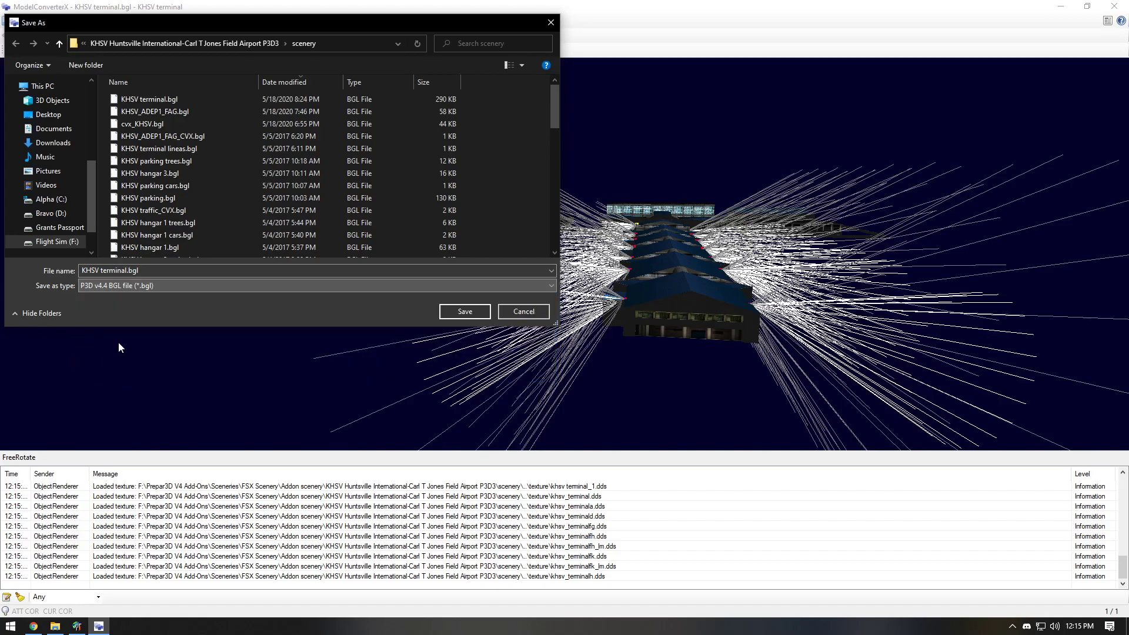
{"action": "left_click", "coordinate": [136, 98]}
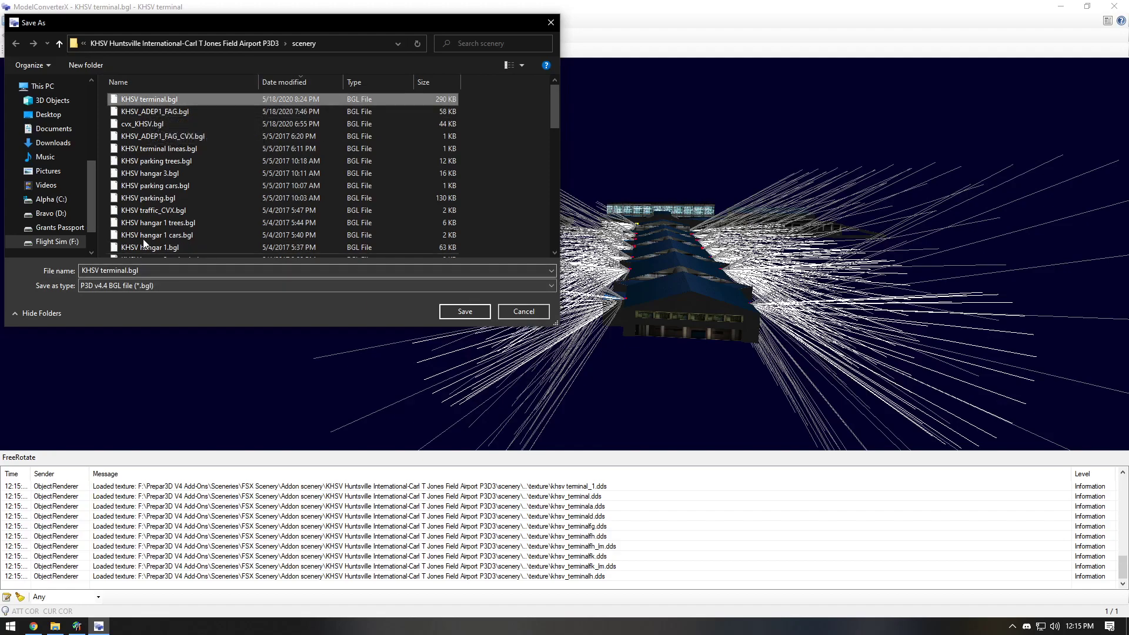
{"action": "left_click", "coordinate": [523, 311]}
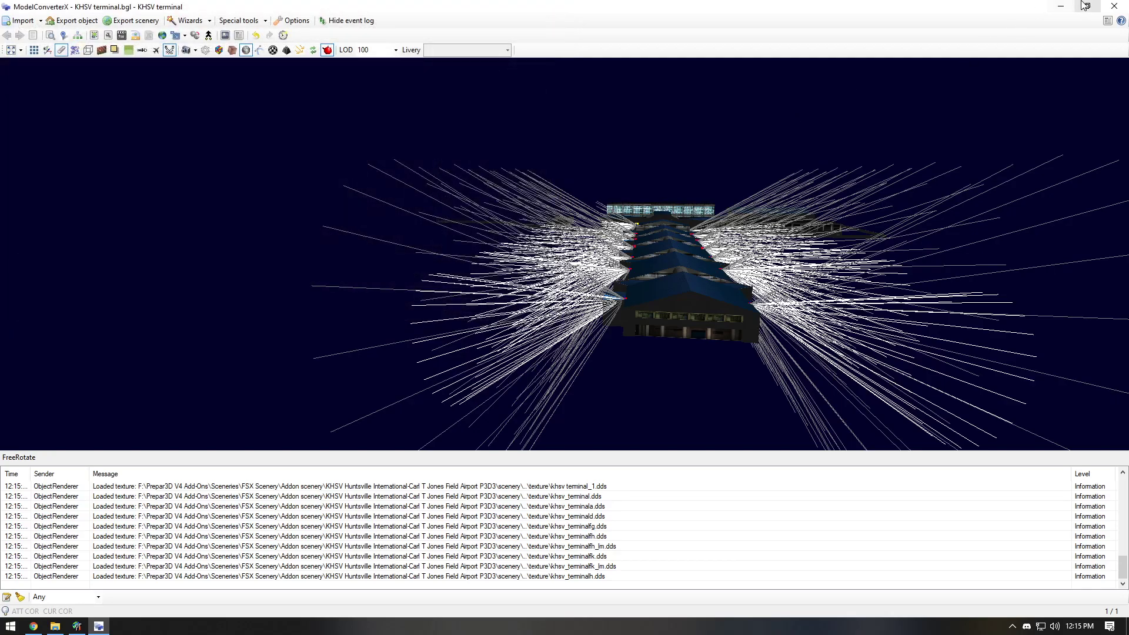
Minimize ModelConverterX and browse to the KHSV Huntsville airport scenery folder under Addon scenery
{"action": "left_click", "coordinate": [1061, 6]}
{"action": "left_click", "coordinate": [547, 59]}
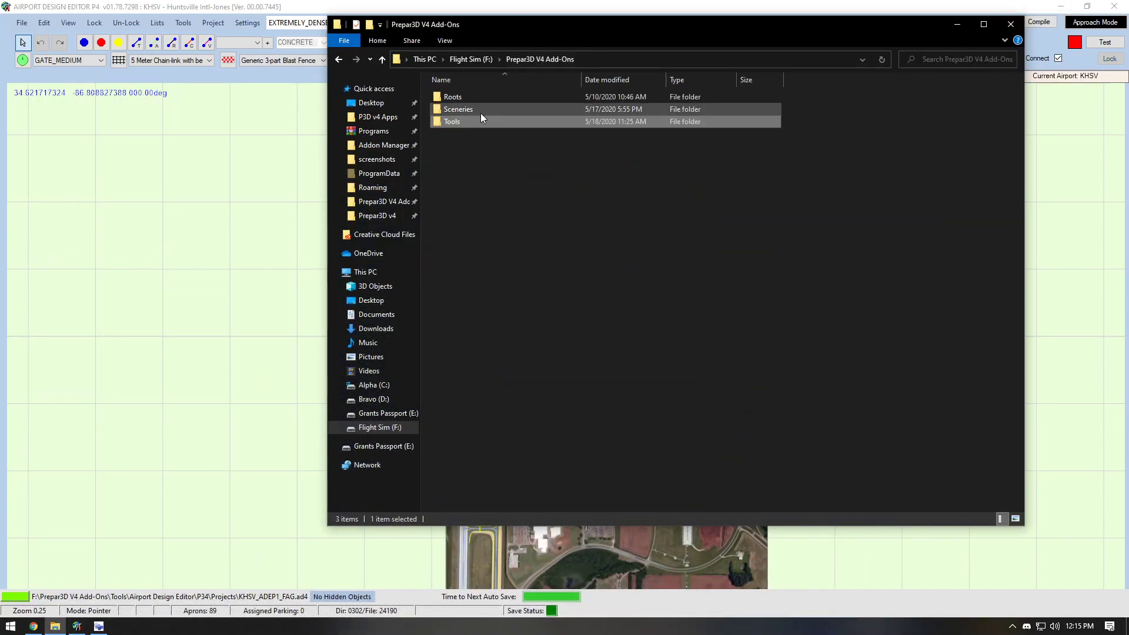
{"action": "double_click", "coordinate": [481, 112]}
{"action": "double_click", "coordinate": [486, 121]}
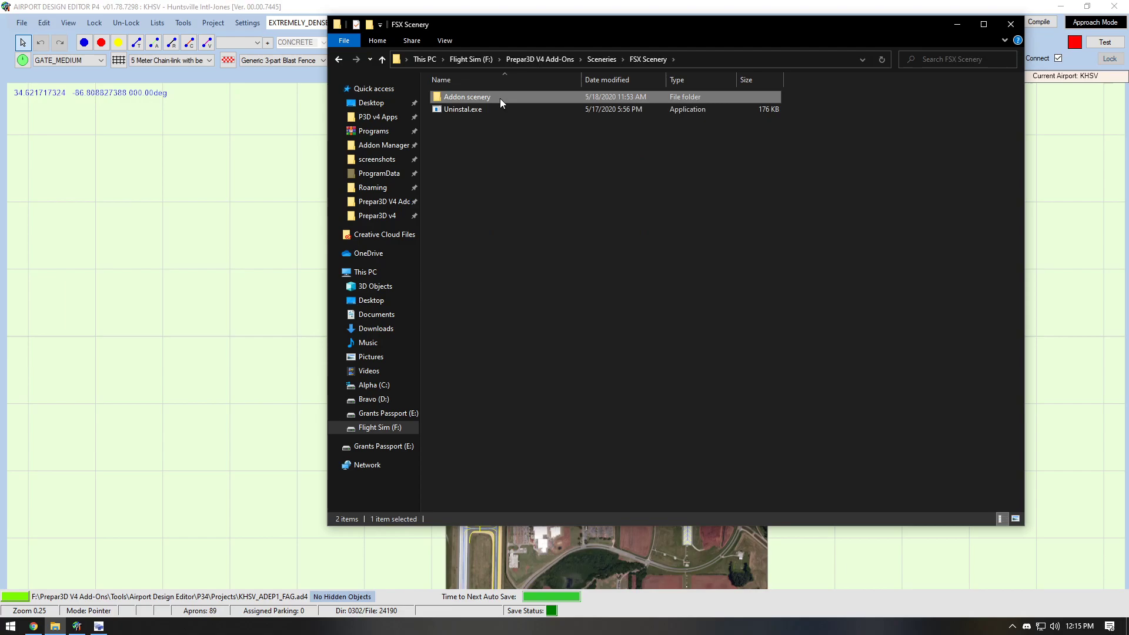
{"action": "double_click", "coordinate": [500, 98]}
{"action": "double_click", "coordinate": [500, 97]}
{"action": "double_click", "coordinate": [499, 98]}
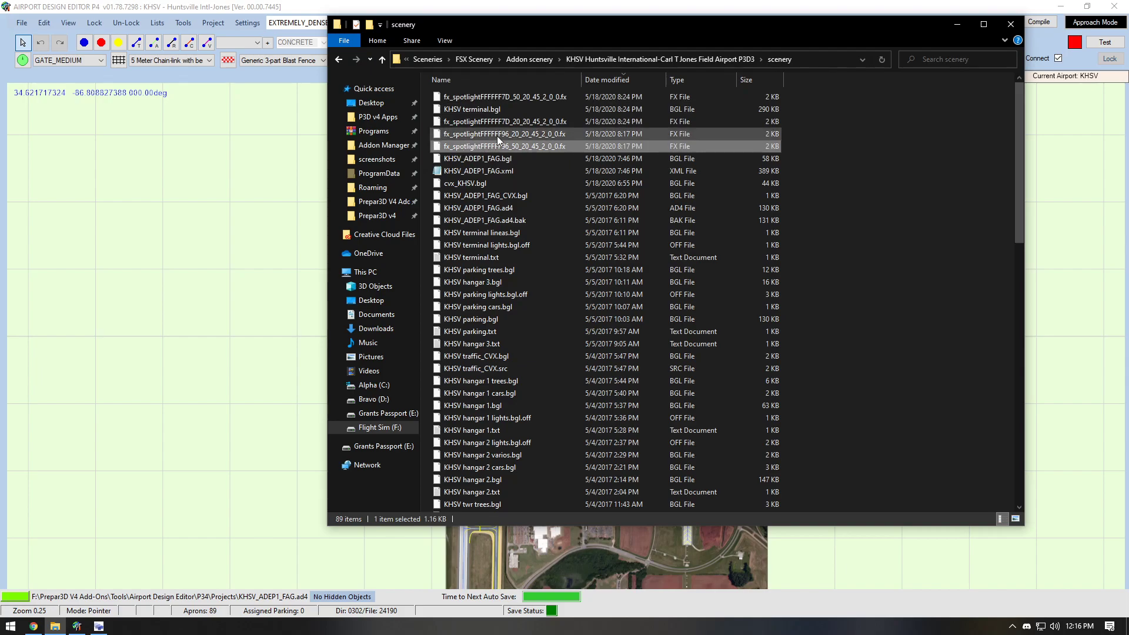
Check the fx_spotlight effect files there, then open the Prepar3D v4 Effects folder
{"action": "left_click", "coordinate": [501, 134]}
{"action": "left_click", "coordinate": [548, 97]}
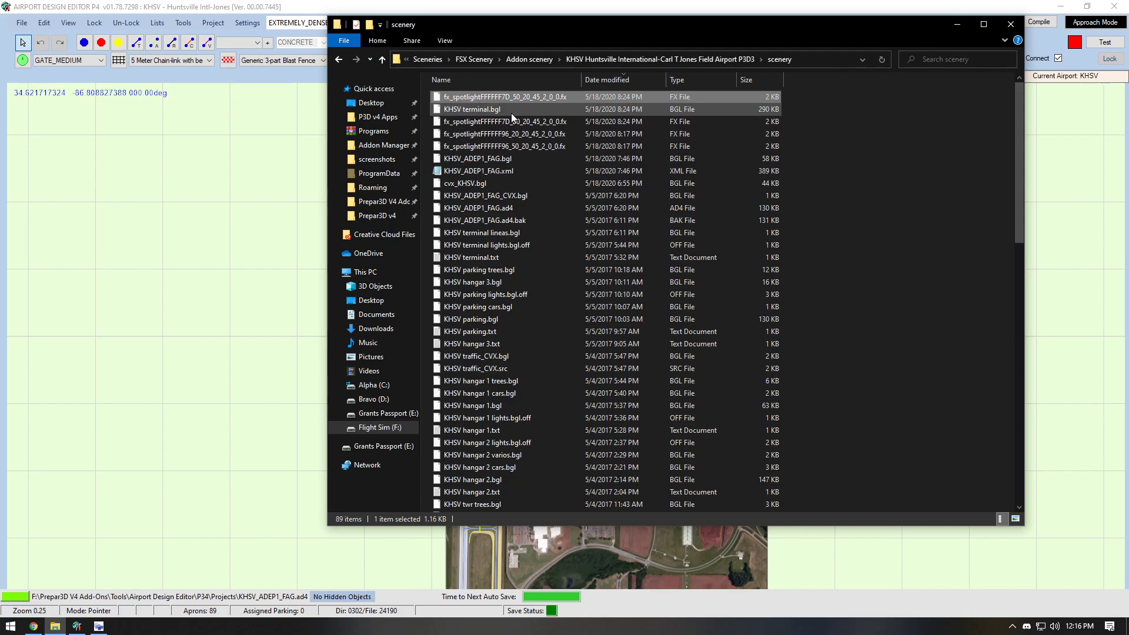
{"action": "left_click", "coordinate": [377, 215]}
{"action": "double_click", "coordinate": [483, 172]}
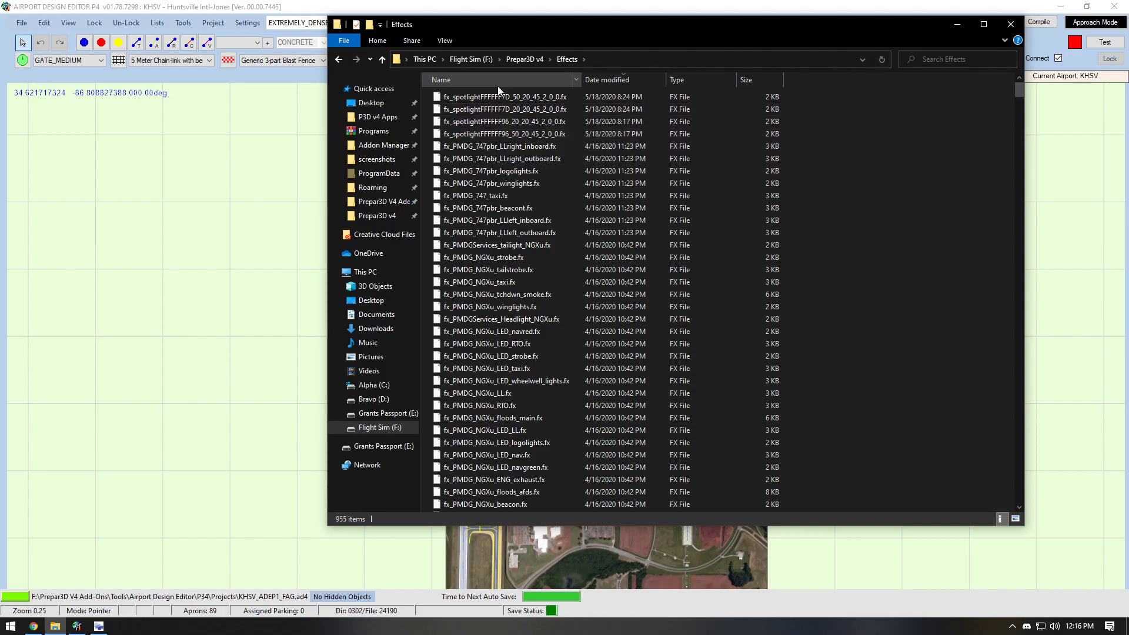
Compare the two imgur night screenshots of the lit terminal in Chrome, then return to ModelConverterX
{"action": "left_click", "coordinate": [33, 627]}
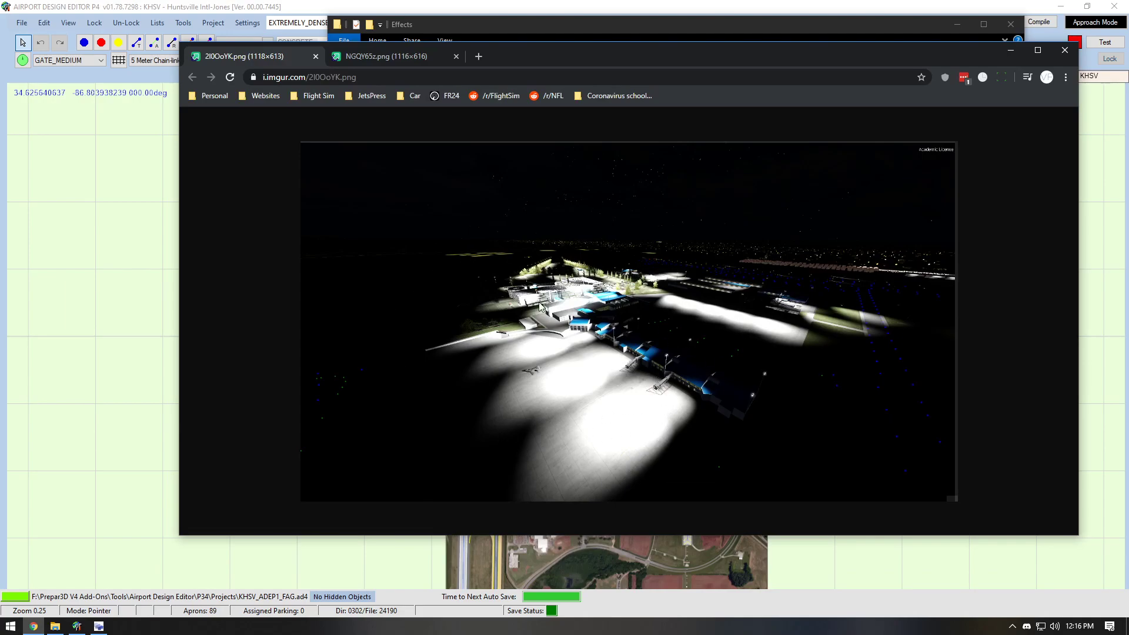
{"action": "left_click", "coordinate": [403, 59]}
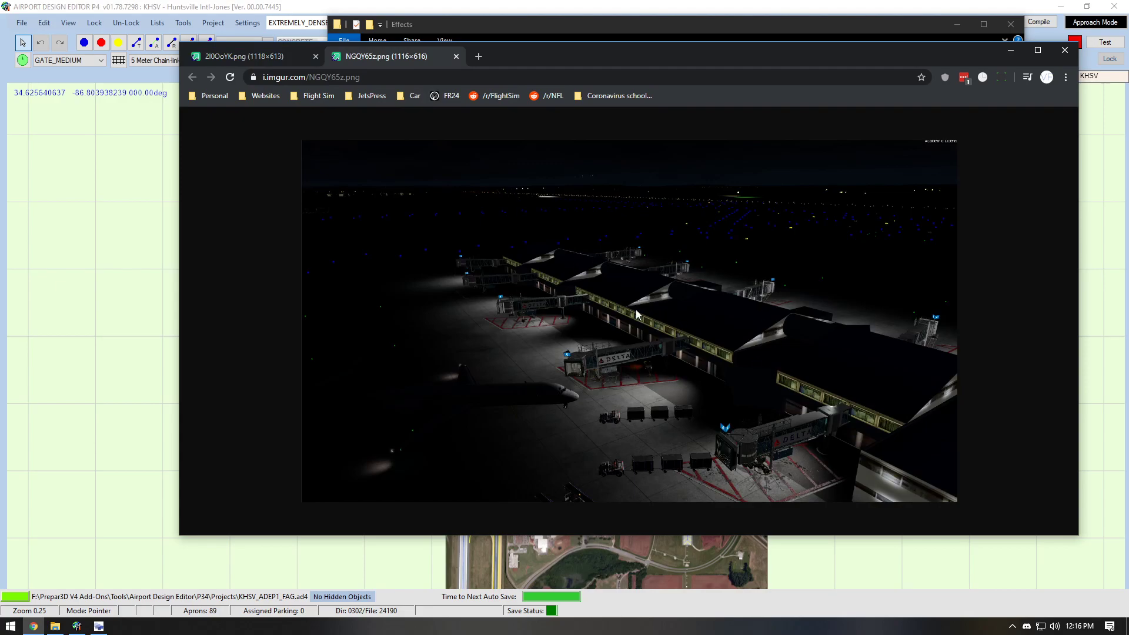
{"action": "left_click", "coordinate": [1010, 50]}
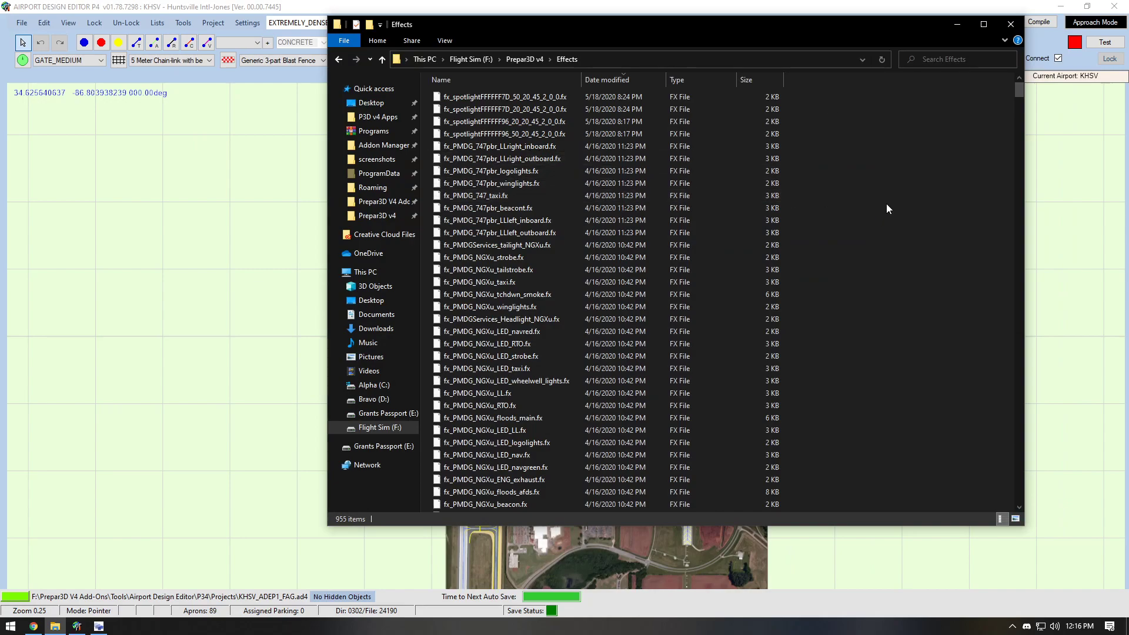
{"action": "left_click", "coordinate": [98, 627]}
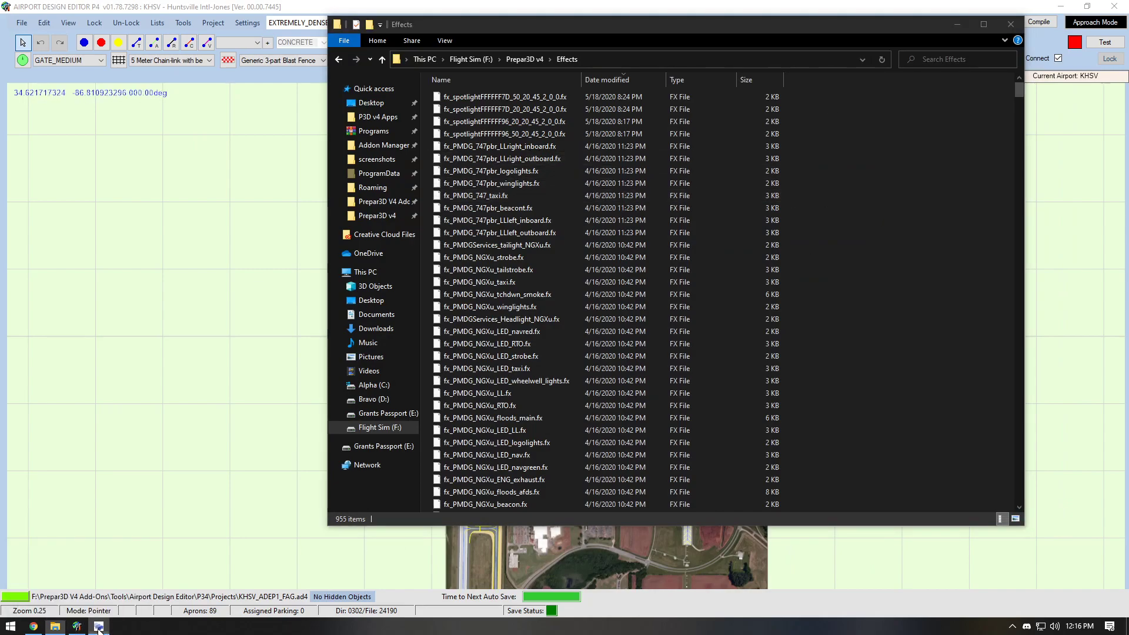
{"action": "left_click", "coordinate": [292, 20]}
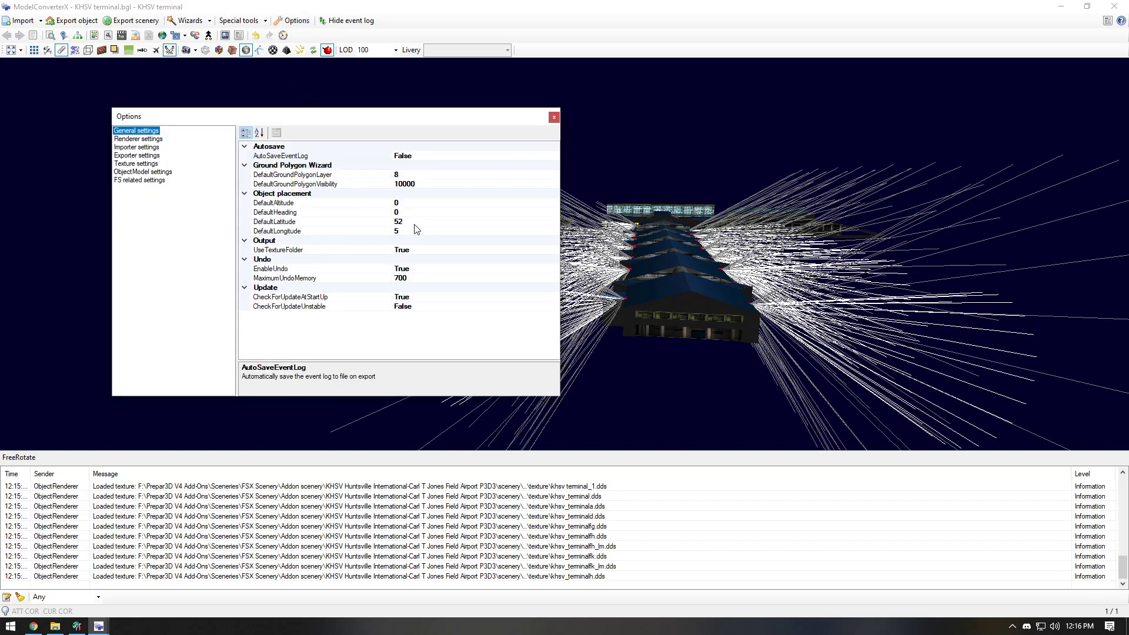
{"action": "left_click", "coordinate": [137, 147]}
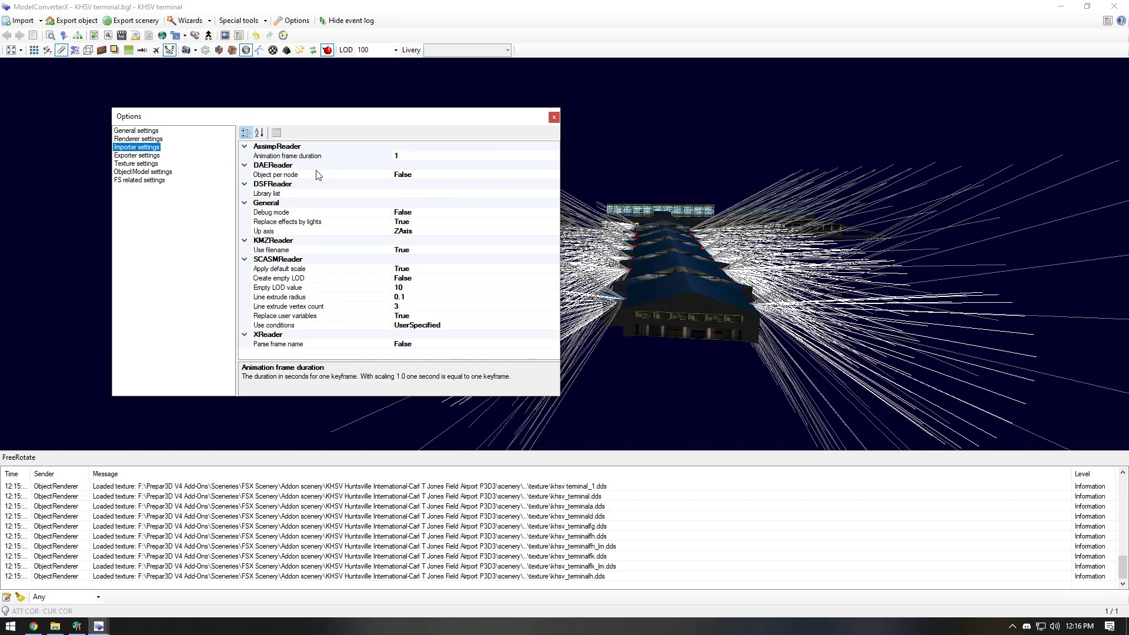
{"action": "left_click", "coordinate": [281, 222]}
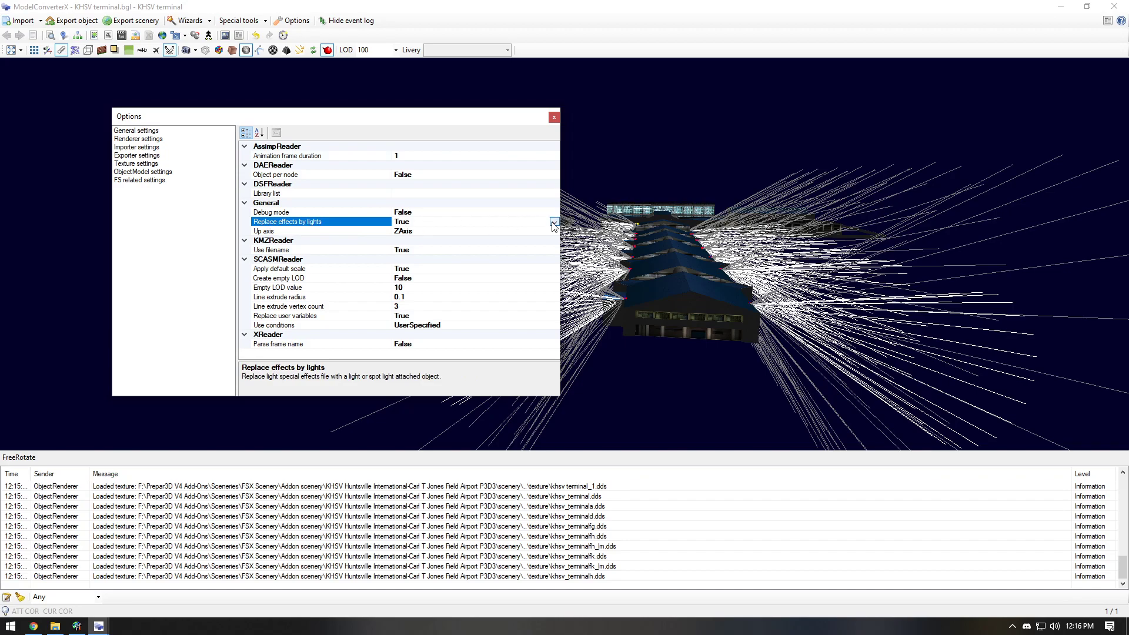
{"action": "left_click", "coordinate": [554, 221]}
{"action": "left_click", "coordinate": [504, 242]}
{"action": "left_click", "coordinate": [554, 222]}
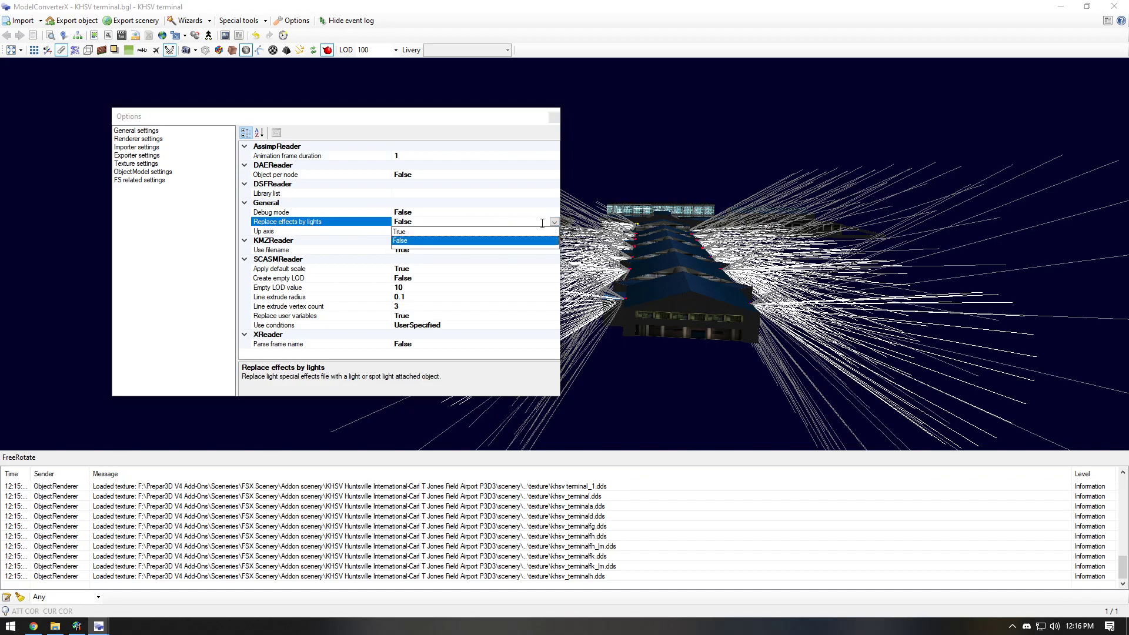
{"action": "left_click", "coordinate": [502, 232]}
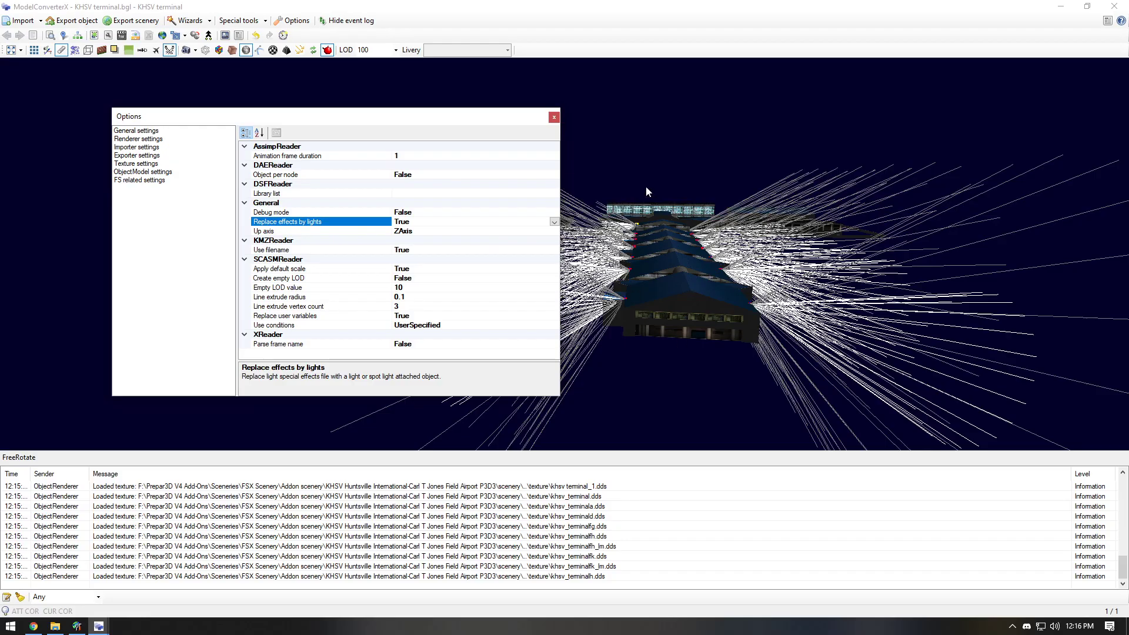
{"action": "left_click", "coordinate": [554, 117]}
{"action": "left_click_drag", "start_coordinate": [700, 139], "coordinate": [633, 238]}
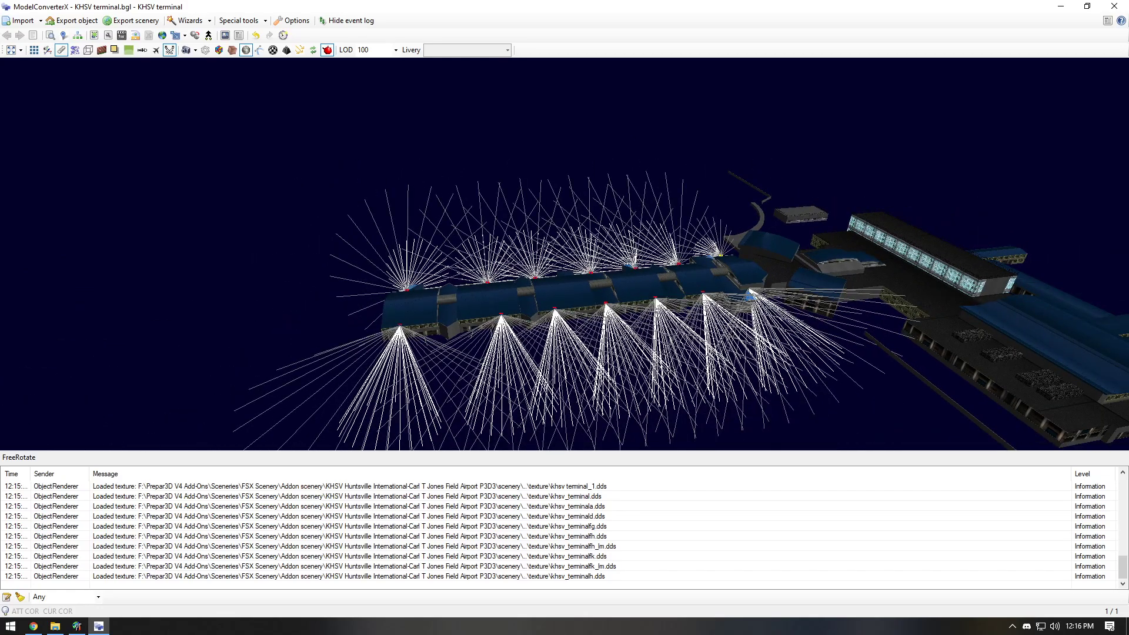